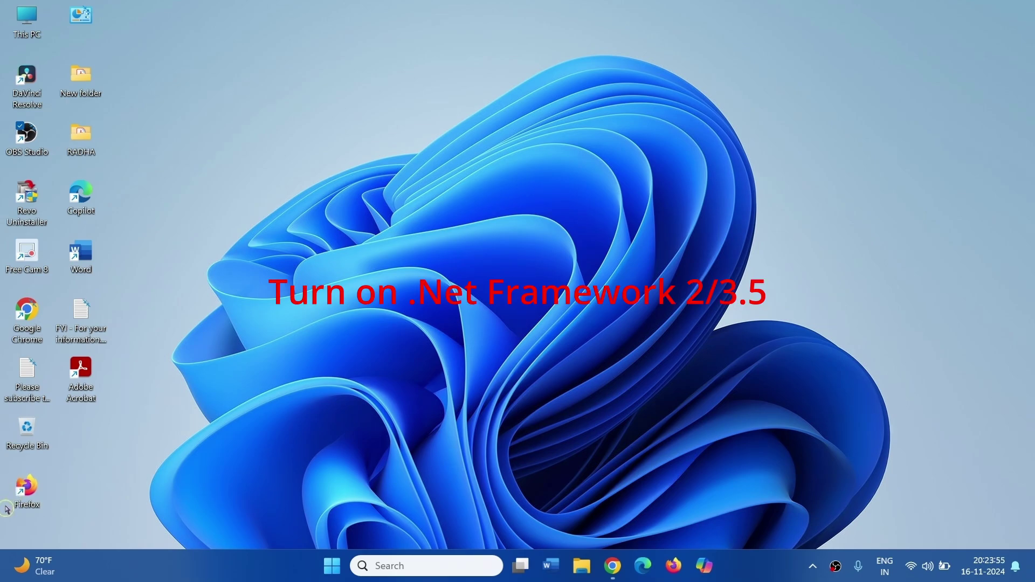
- Search for 'optionalfeatures' and launch it to bring up Windows Features
{"action": "left_click", "coordinate": [397, 565]}
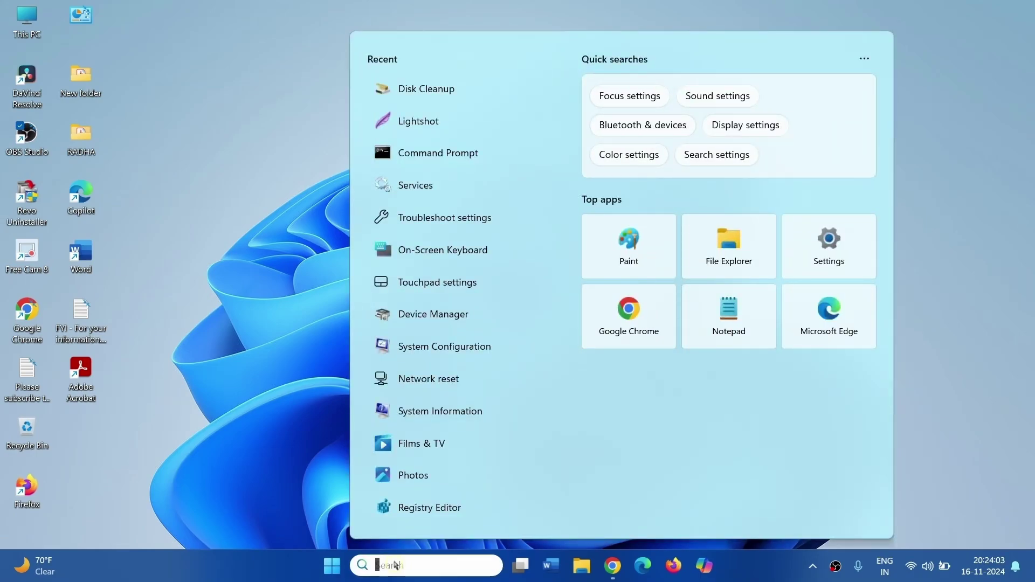
{"action": "type", "text": "optional"}
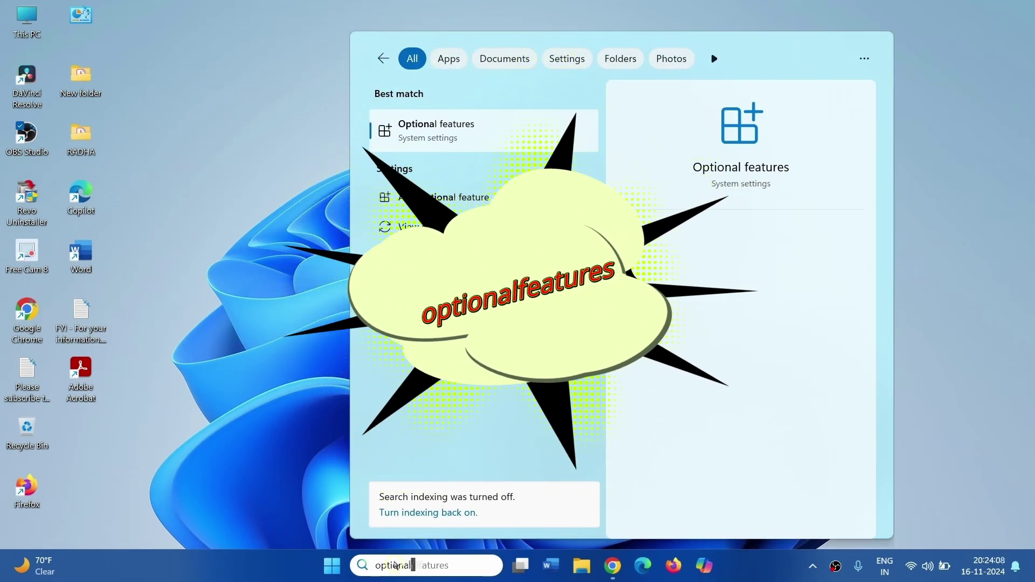
{"action": "type", "text": "features"}
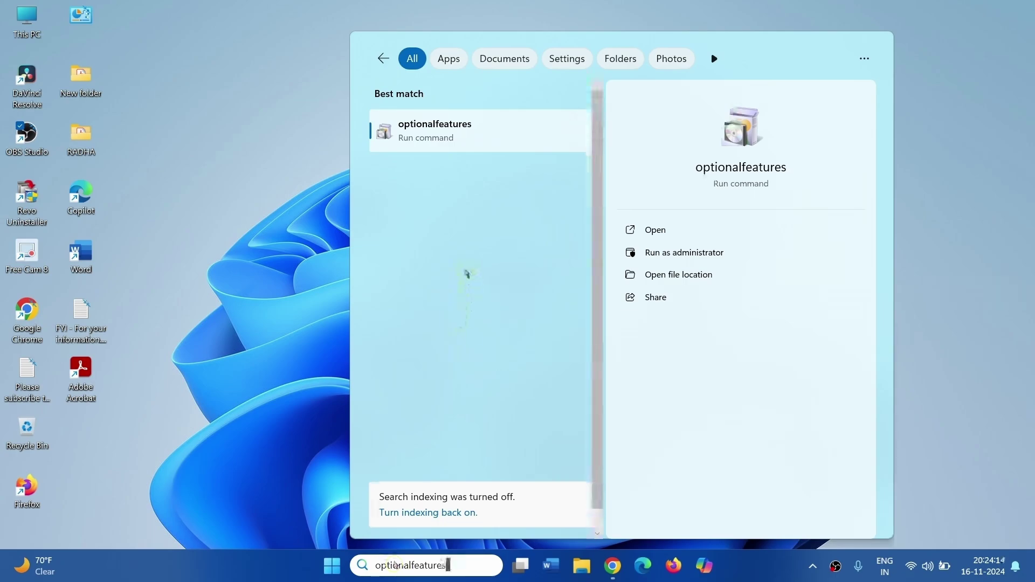
{"action": "left_click", "coordinate": [447, 127]}
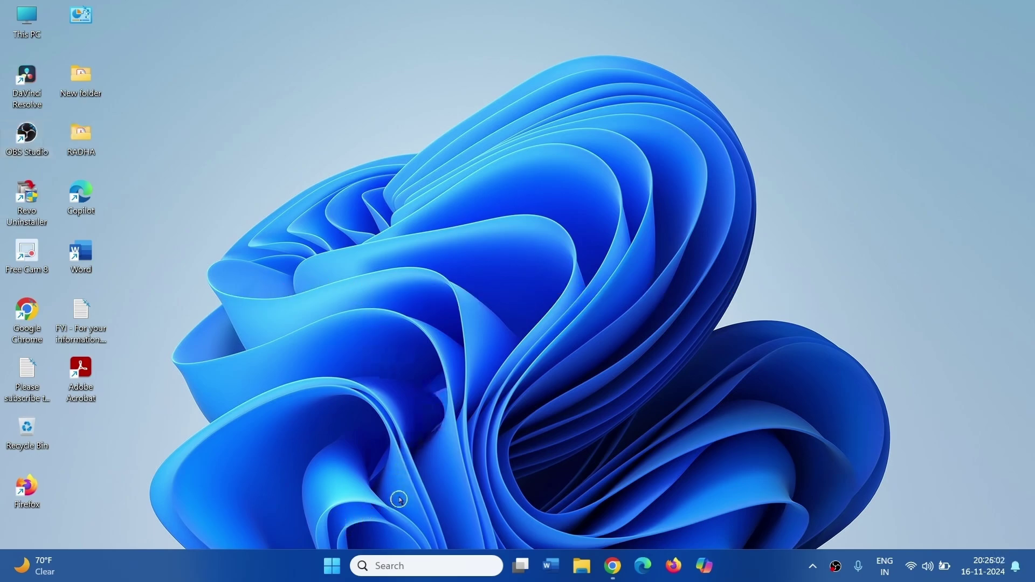
- Search for 'cmd' and launch Command Prompt as administrator
{"action": "left_click", "coordinate": [389, 565]}
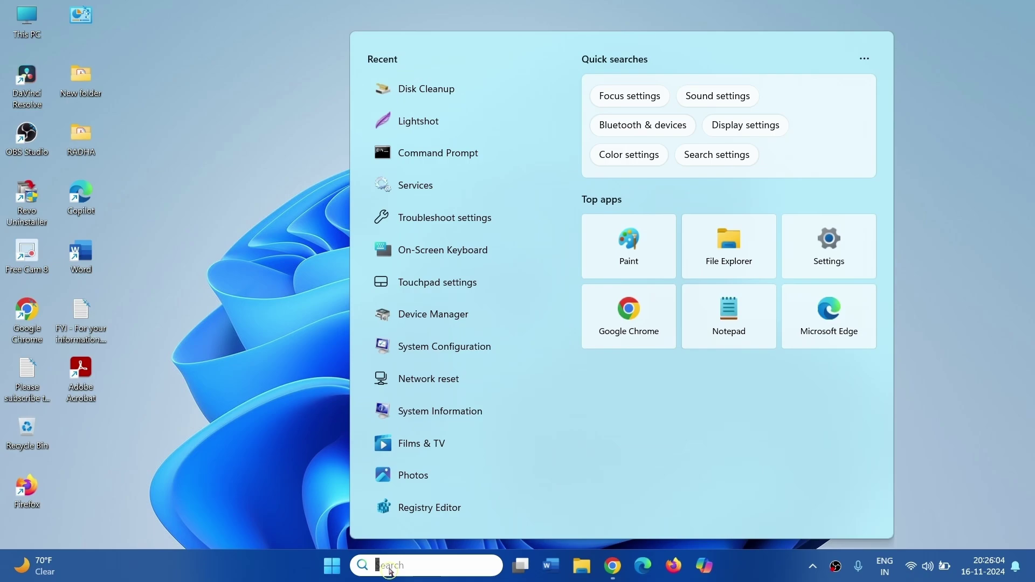
{"action": "type", "text": "cmd"}
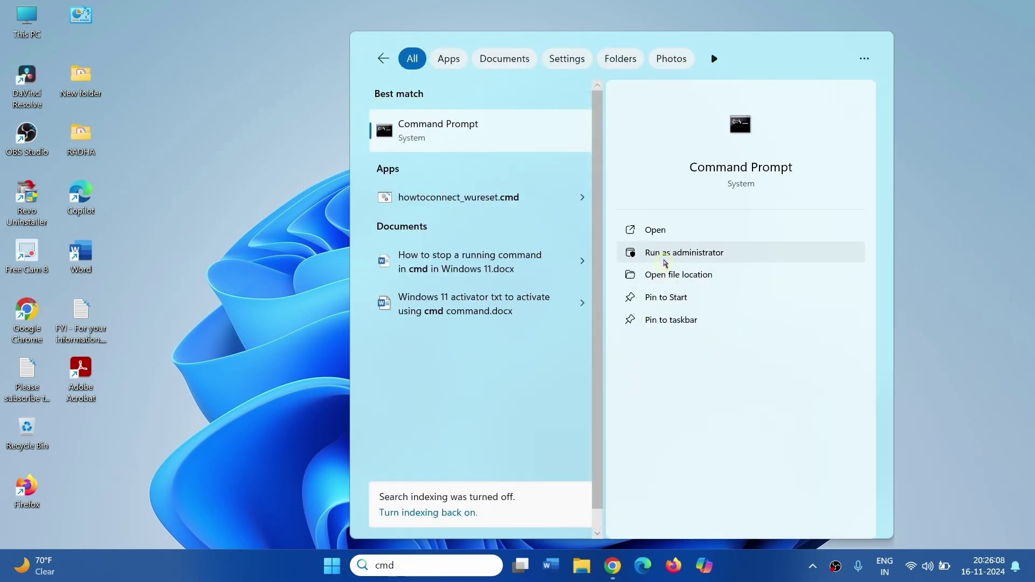
{"action": "left_click", "coordinate": [665, 255]}
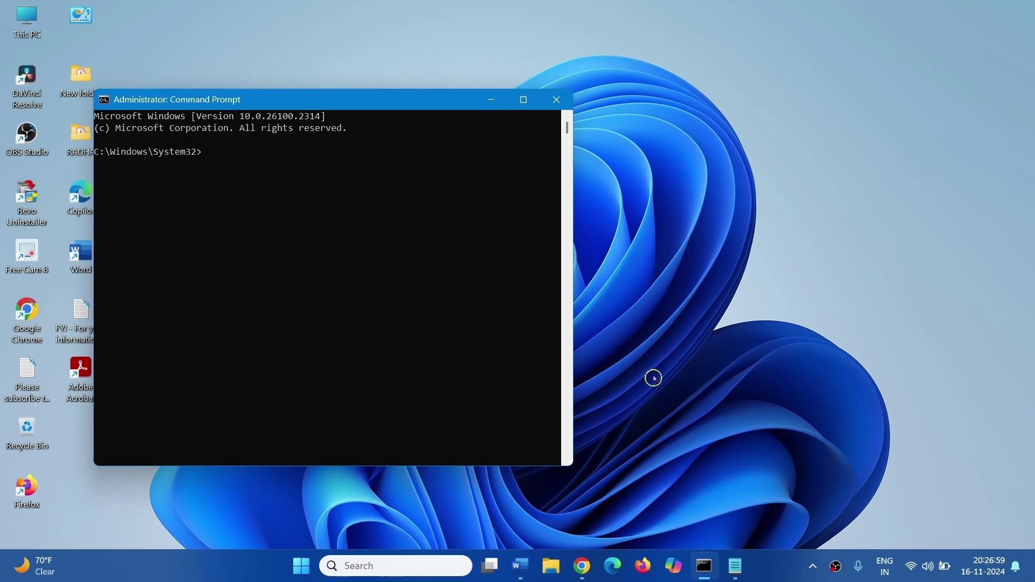
- Copy 'net stop bits' from the Notepad notes and run it in Command Prompt
{"action": "left_click", "coordinate": [734, 566]}
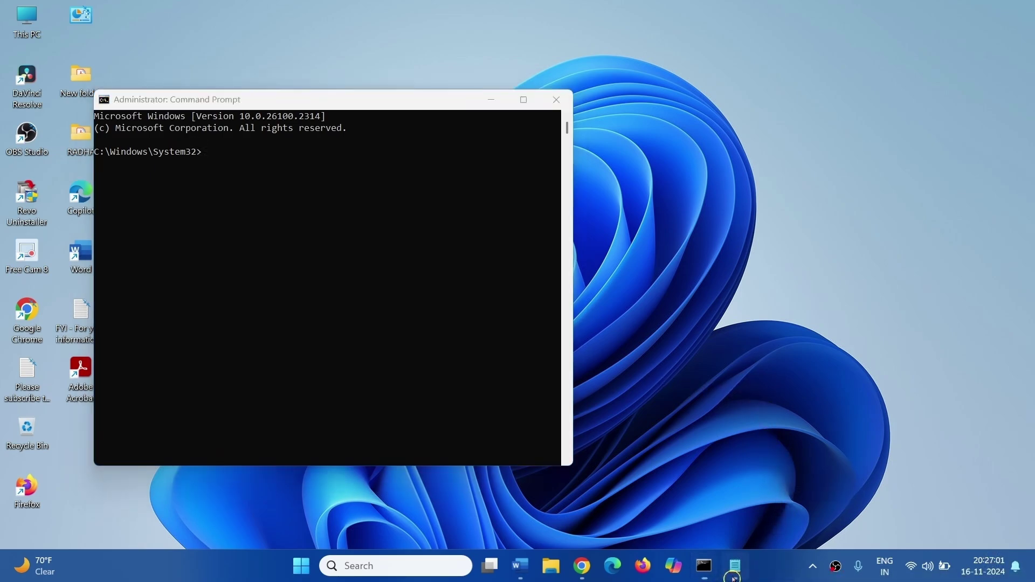
{"action": "left_click_drag", "start_coordinate": [764, 186], "coordinate": [686, 111]}
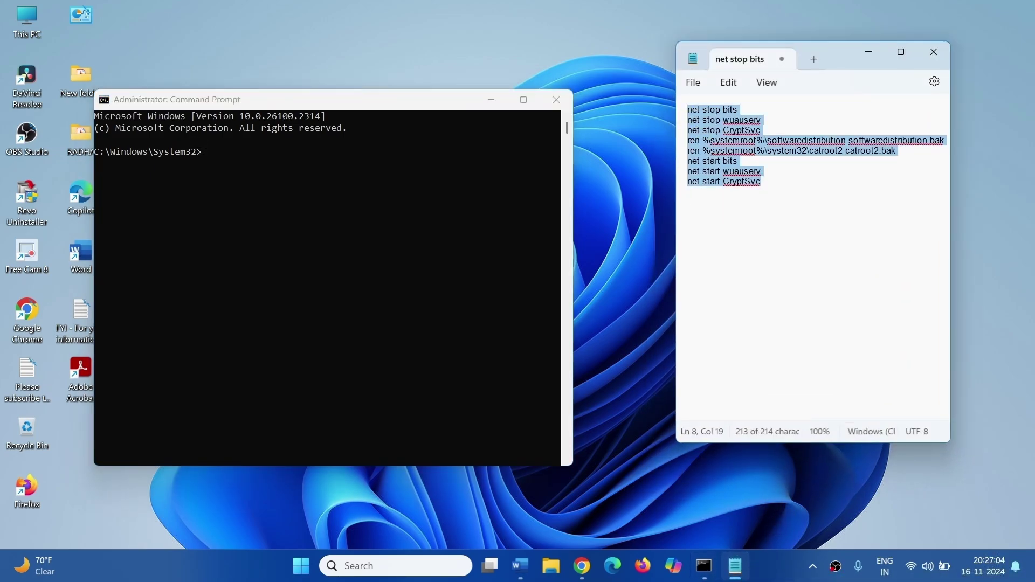
{"action": "left_click", "coordinate": [740, 111]}
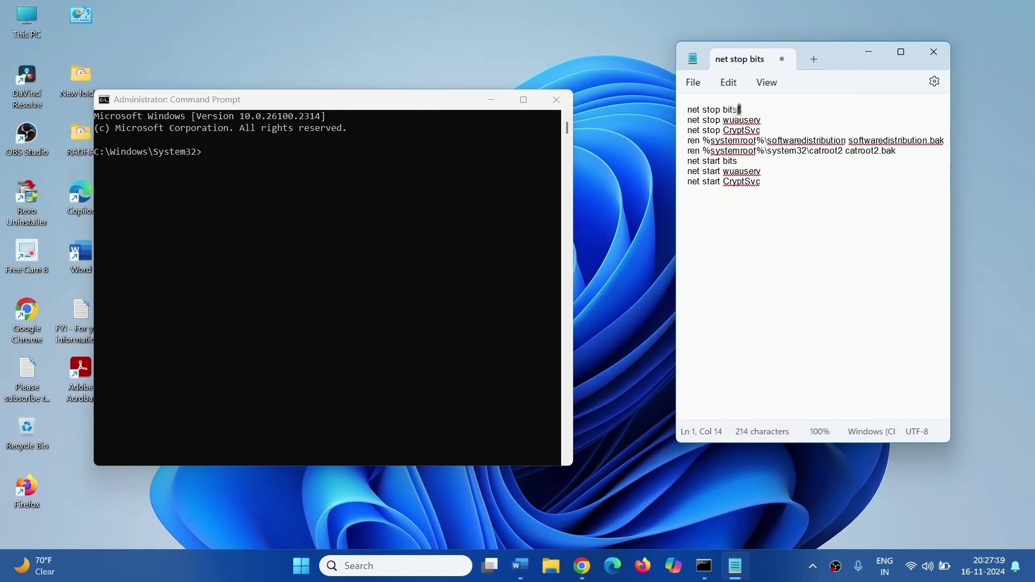
{"action": "left_click_drag", "start_coordinate": [738, 110], "coordinate": [687, 110]}
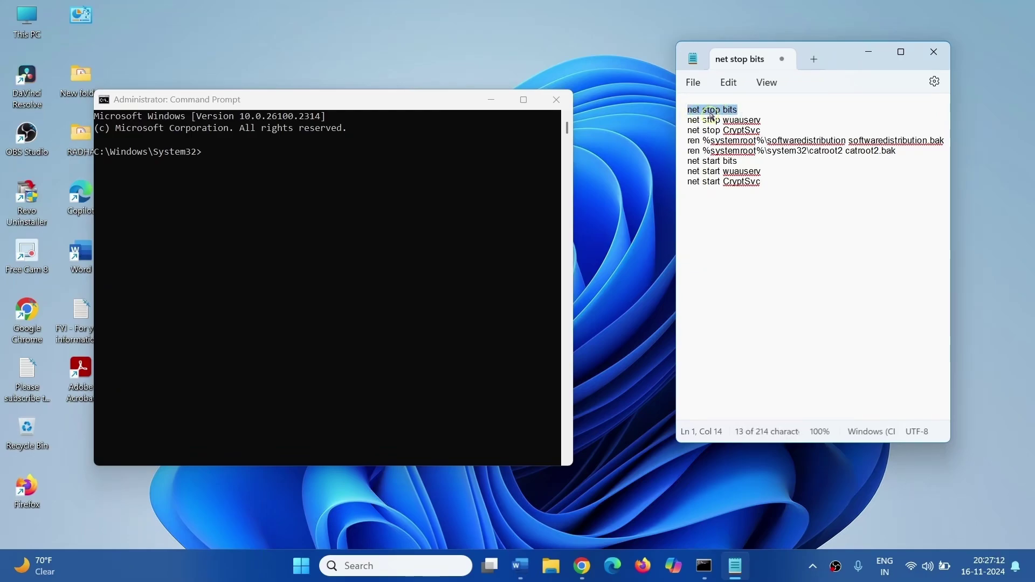
{"action": "right_click", "coordinate": [711, 113]}
{"action": "left_click", "coordinate": [753, 185]}
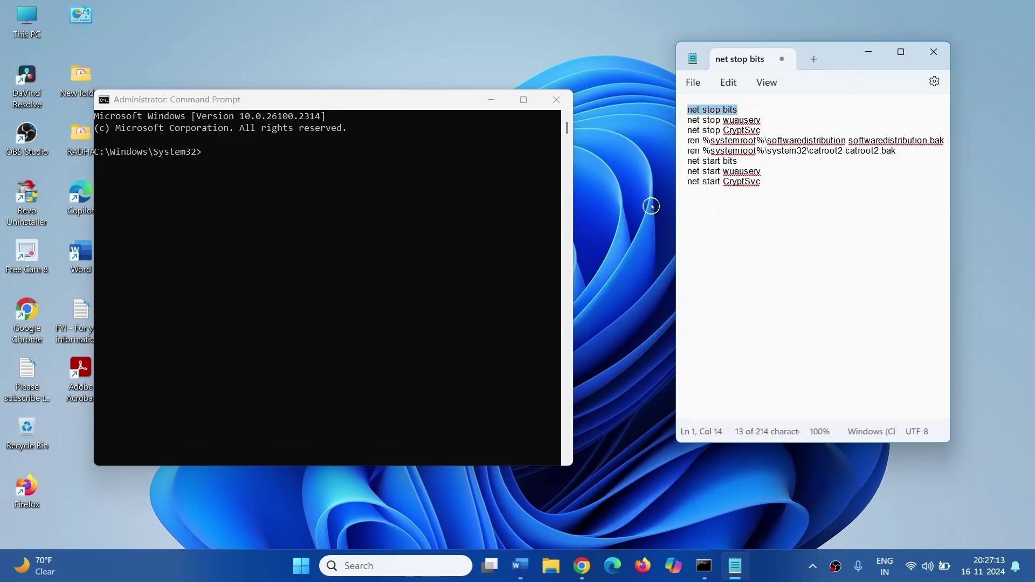
{"action": "left_click", "coordinate": [209, 158]}
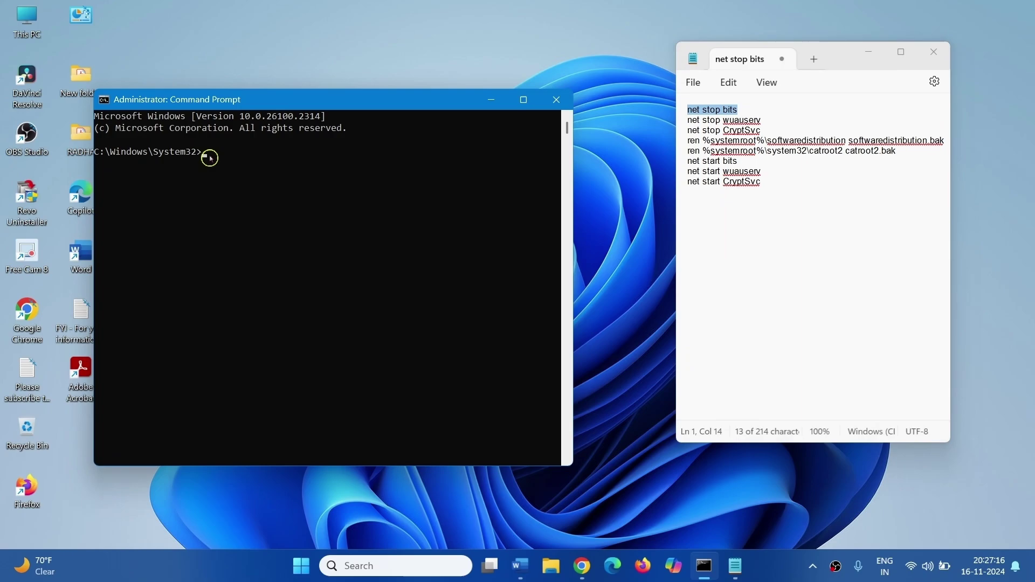
{"action": "right_click", "coordinate": [209, 158]}
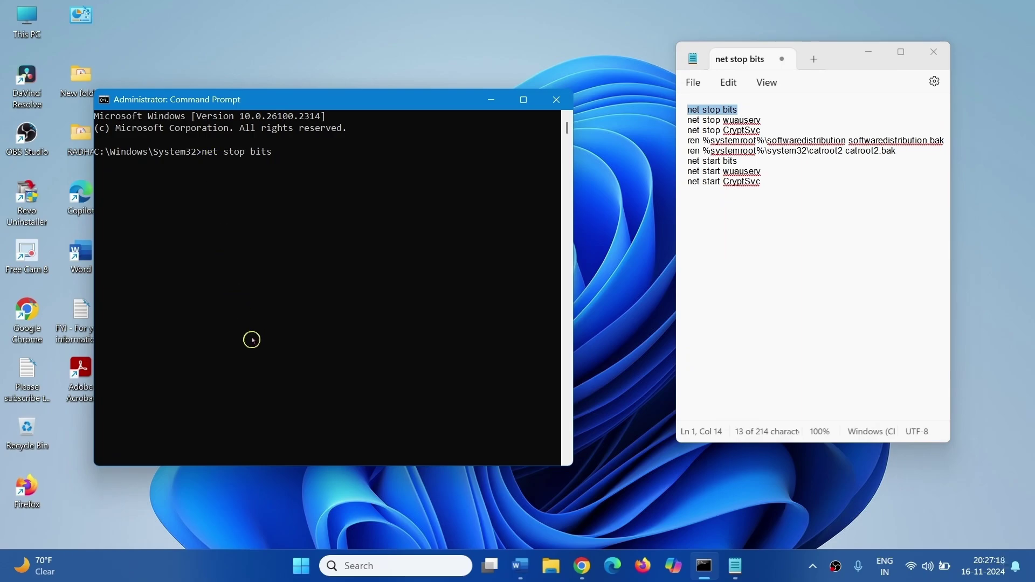
{"action": "key", "text": "Return"}
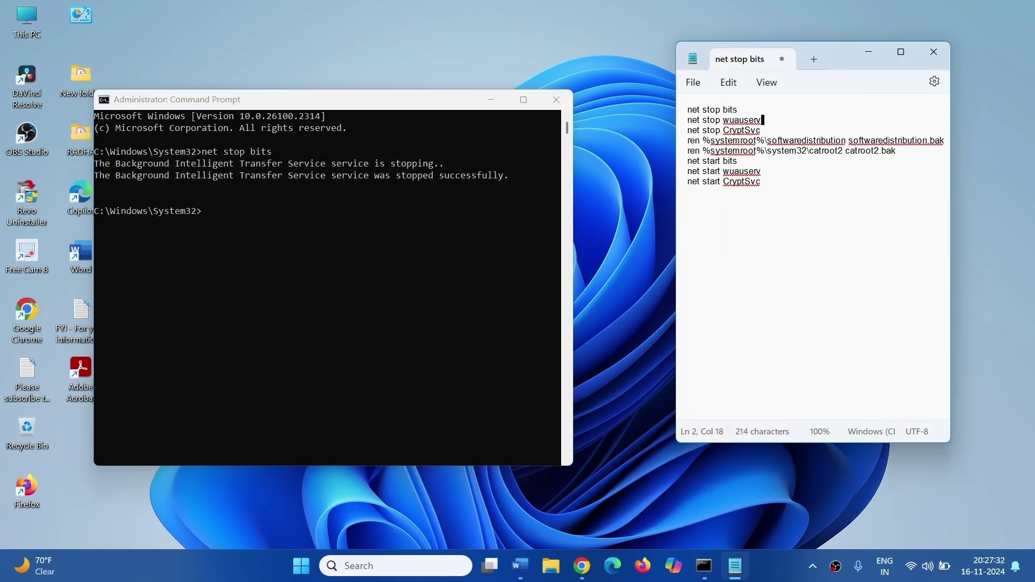
- Copy 'net stop wuauserv' from Notepad and run it in Command Prompt
{"action": "left_click_drag", "start_coordinate": [762, 121], "coordinate": [688, 120]}
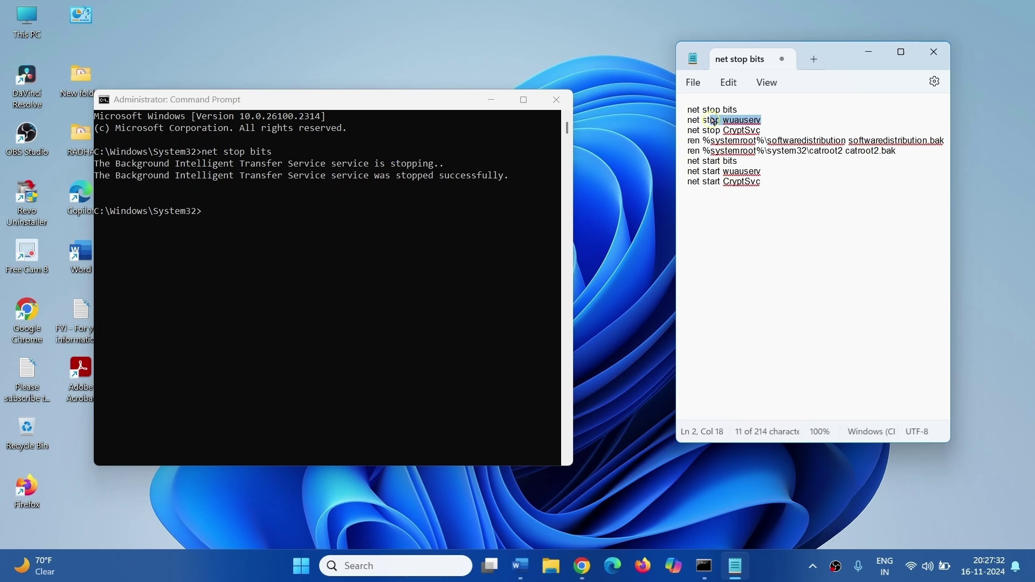
{"action": "right_click", "coordinate": [694, 122]}
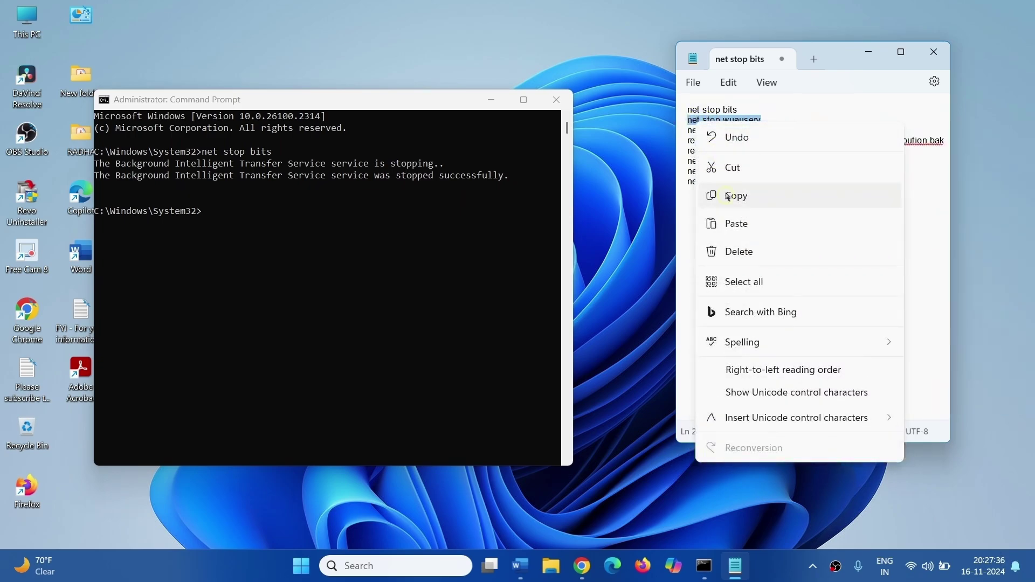
{"action": "left_click", "coordinate": [727, 201]}
{"action": "right_click", "coordinate": [261, 309]}
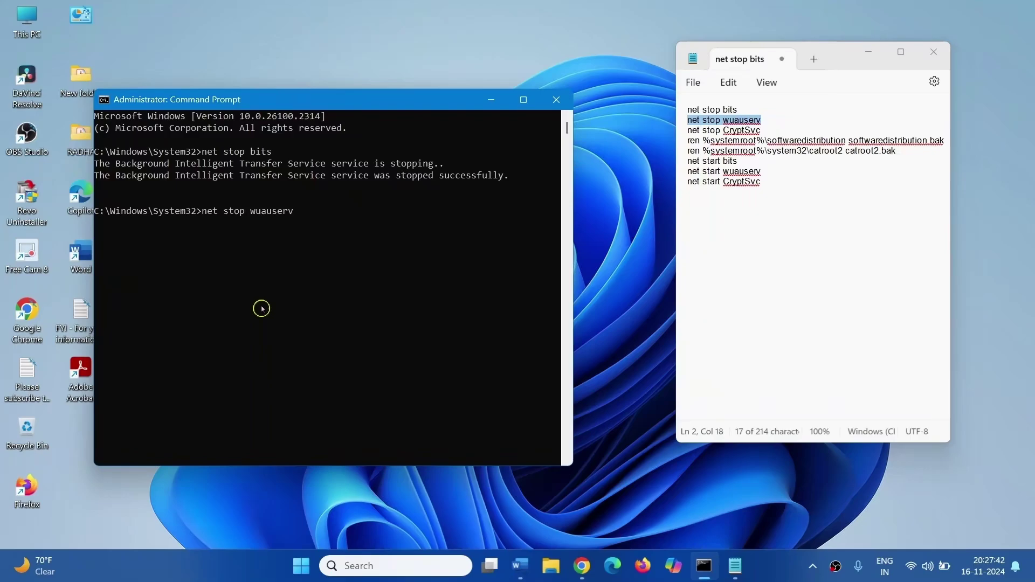
{"action": "key", "text": "Return"}
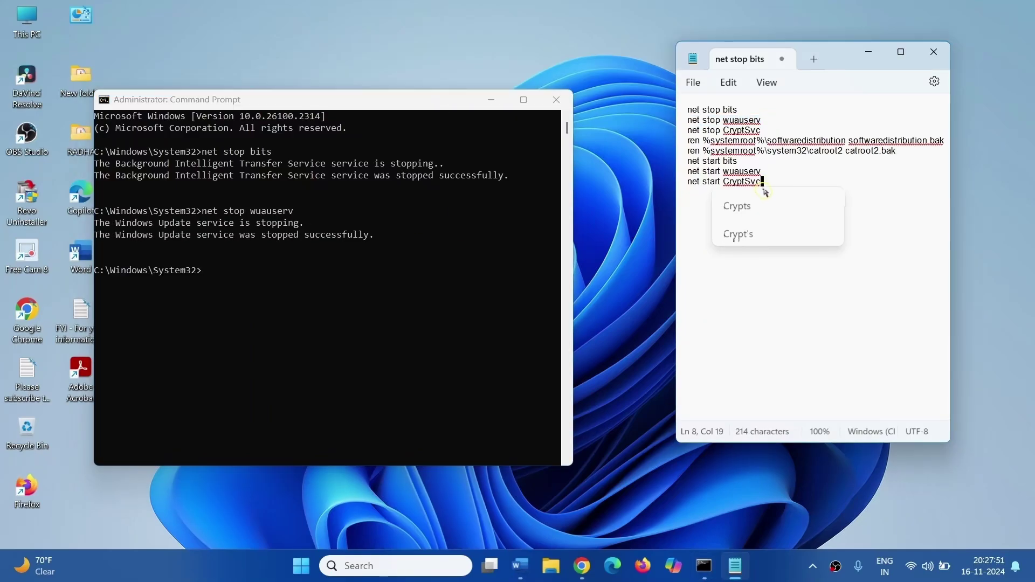